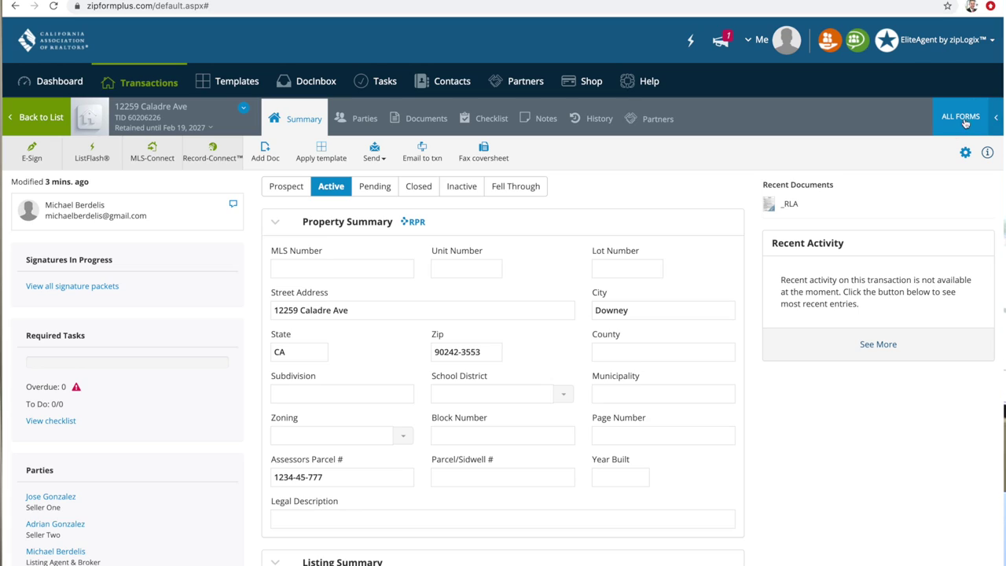
left_click(962, 117)
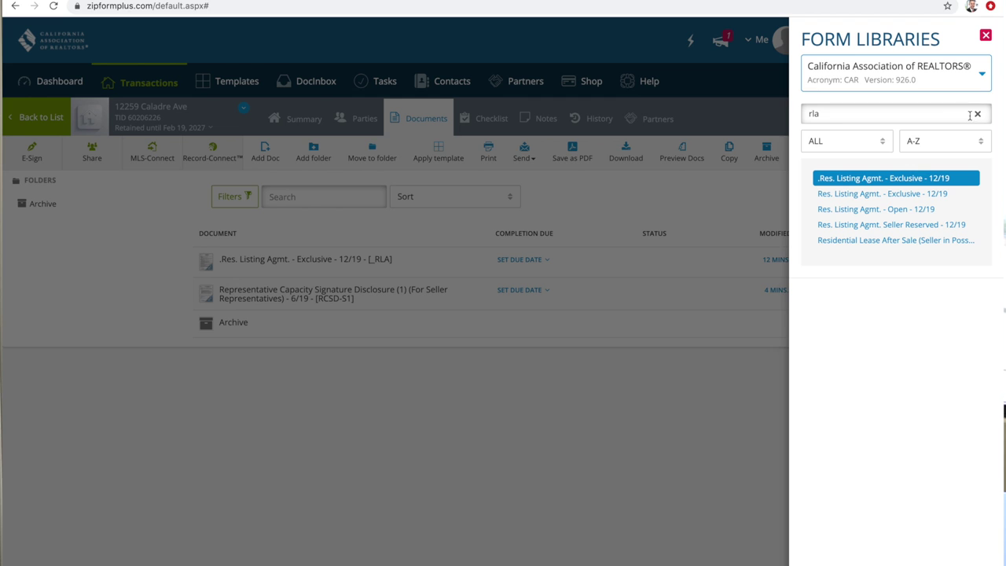
Clear the old 'rla' library search so all CAR forms are listed.
left_click(977, 114)
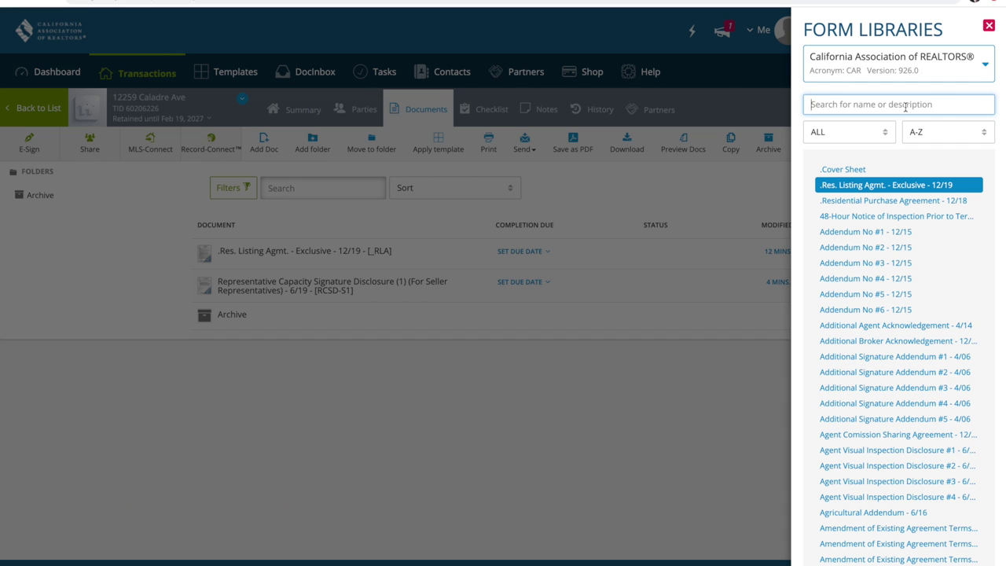
Add the Lead-Based Paint (FLD) and Transfer Disclosure Statement (TDS) forms by code search.
type("FLD")
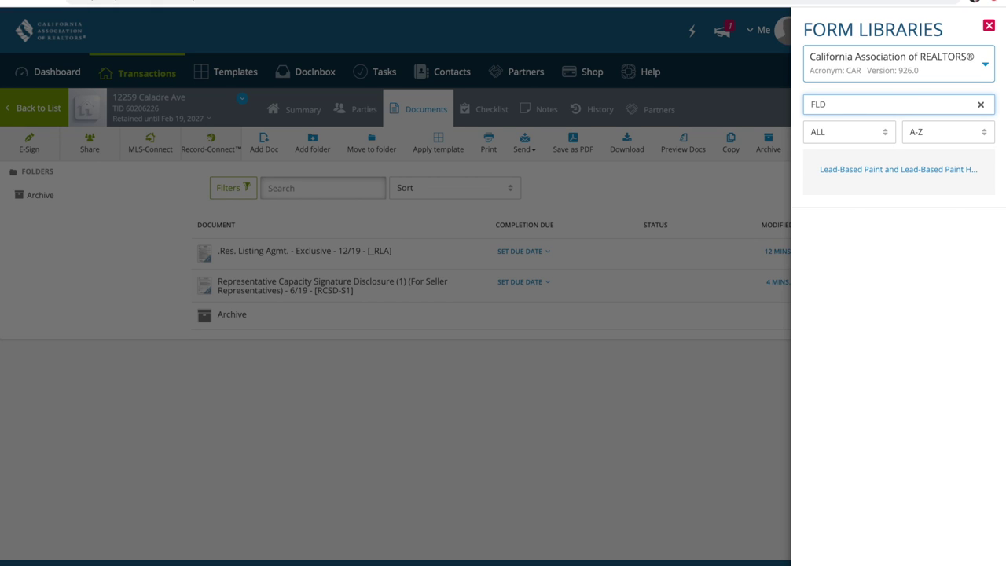
left_click(924, 172)
left_click(981, 107)
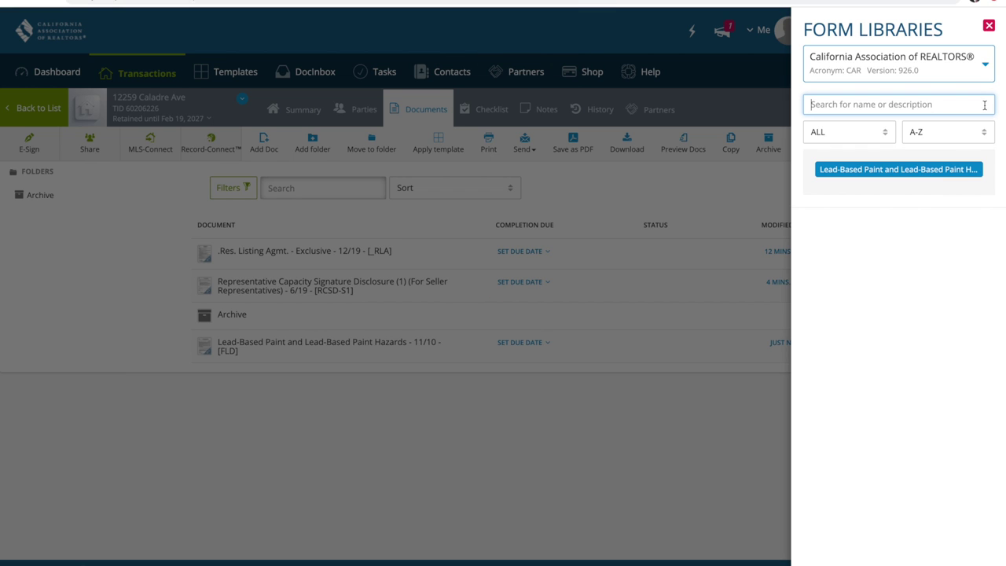
type("tds")
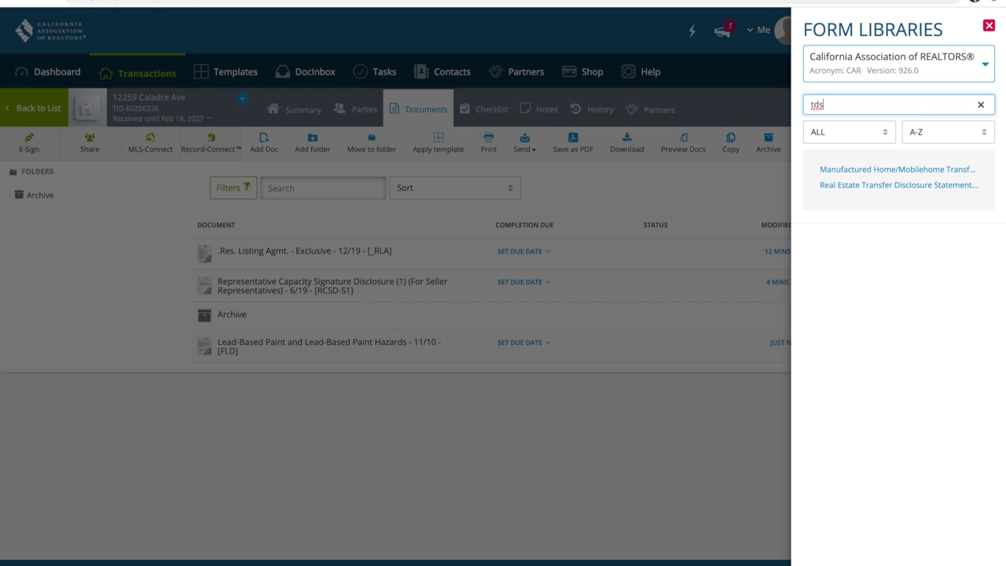
mouse_move(902, 169)
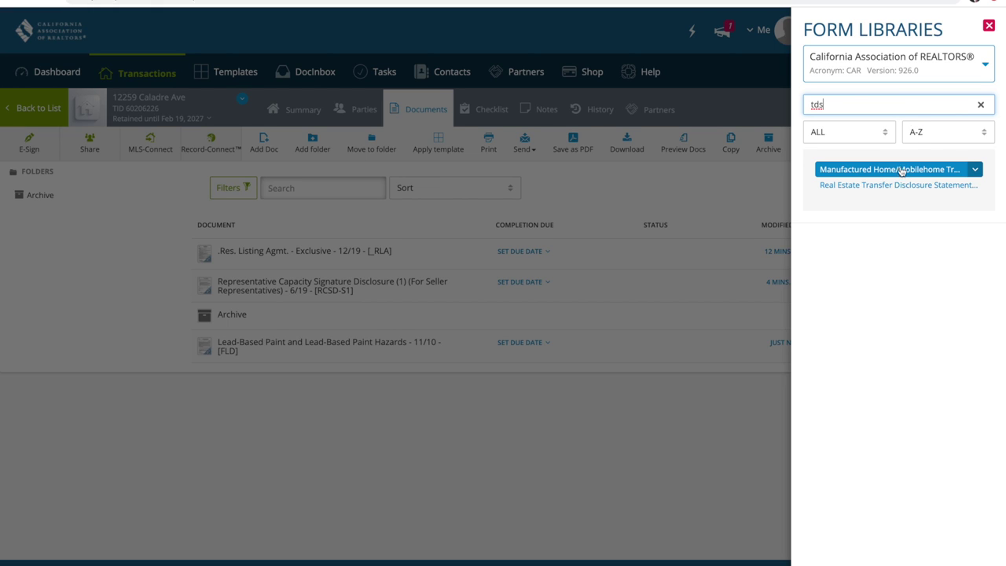
left_click(896, 186)
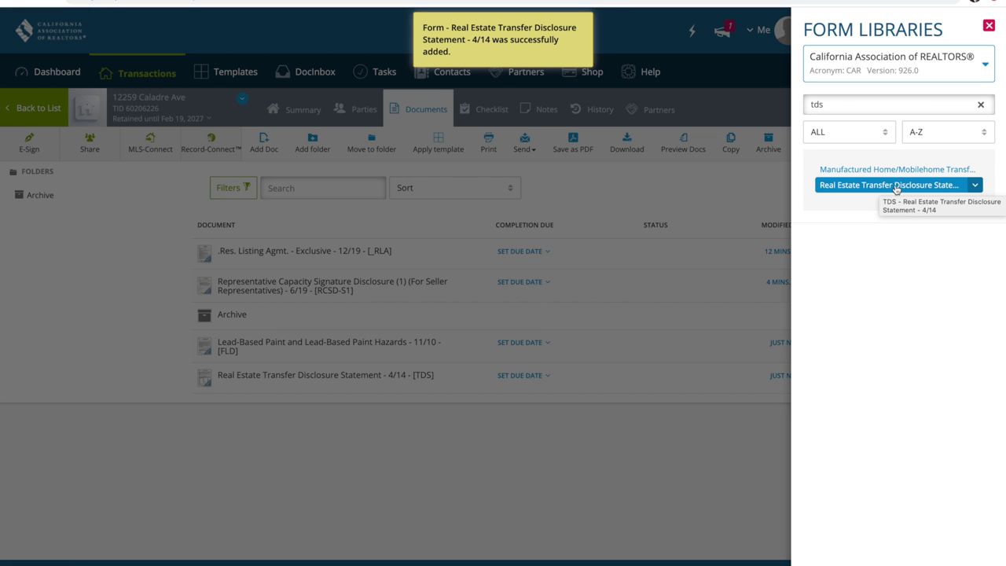
left_click(980, 104)
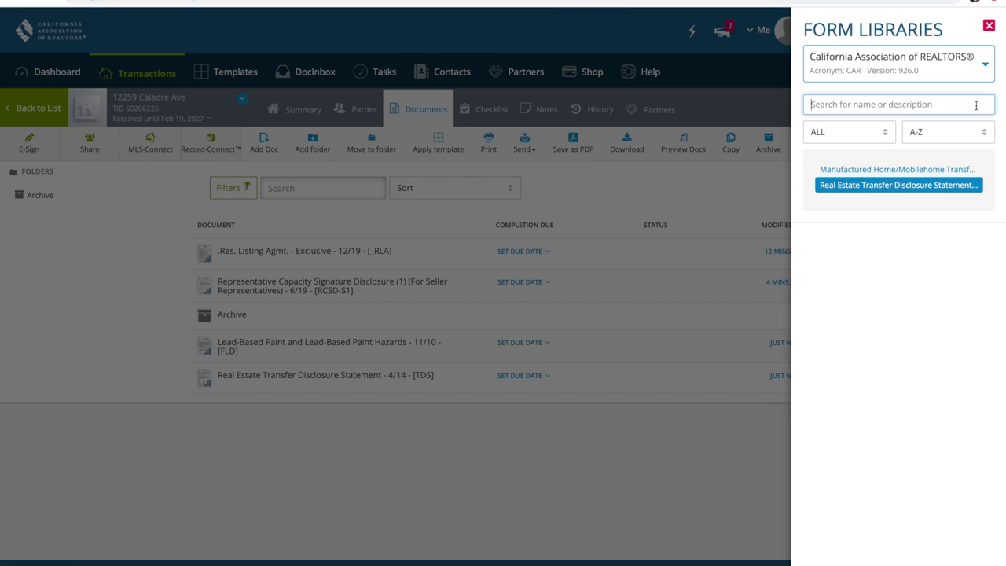
Add the AVID, SBSA and SPQ forms by searching each code in the library.
type("a")
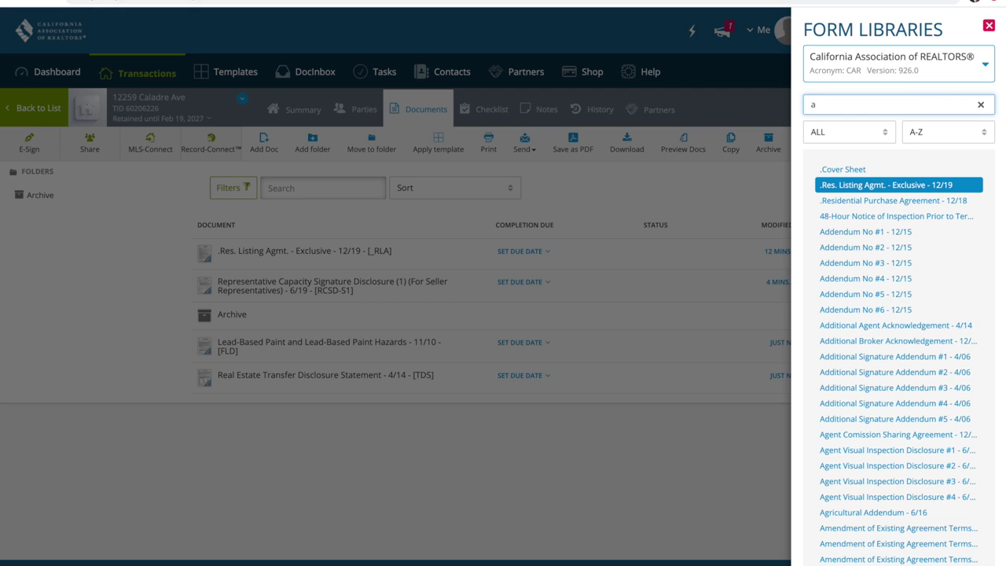
type("vid")
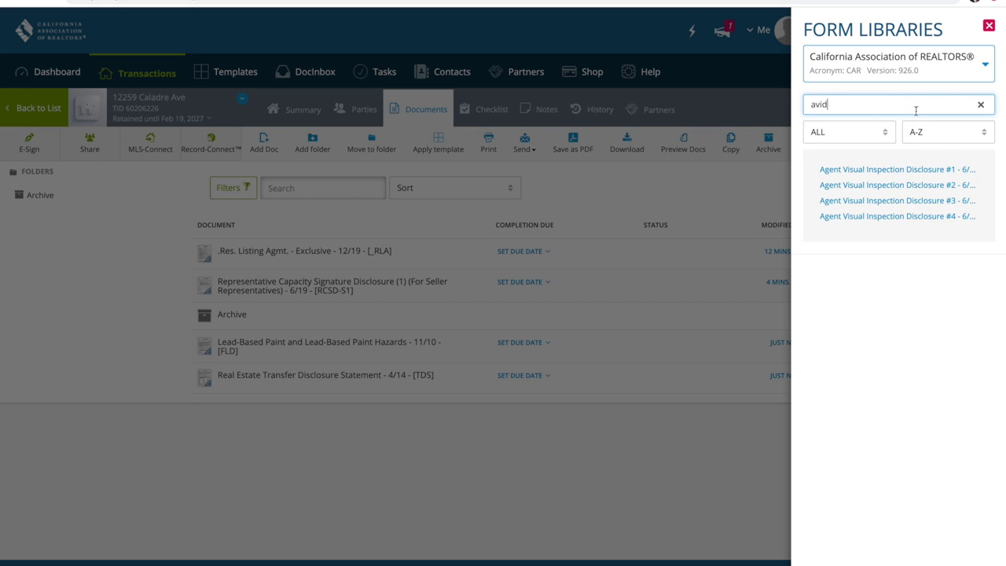
left_click(919, 169)
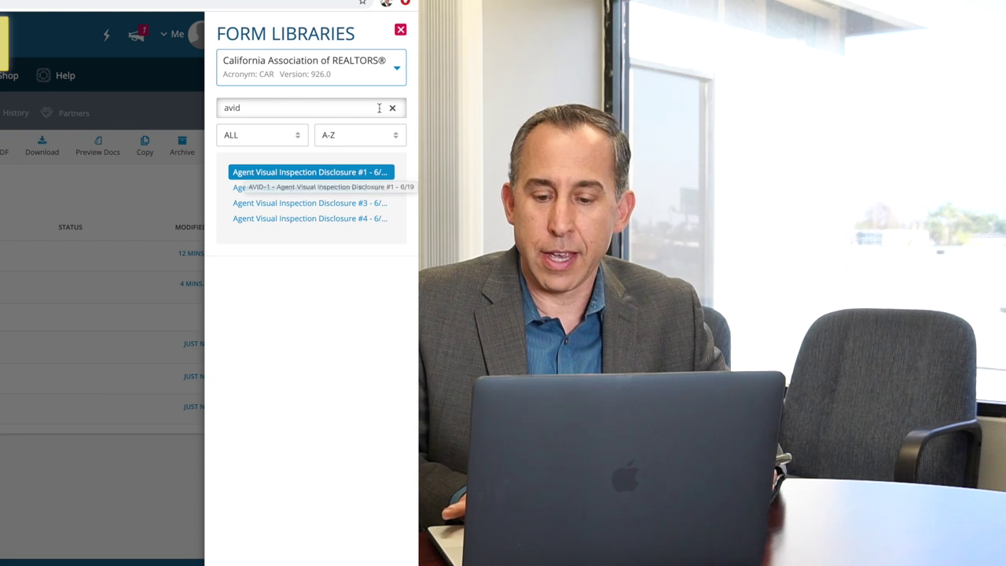
left_click(981, 104)
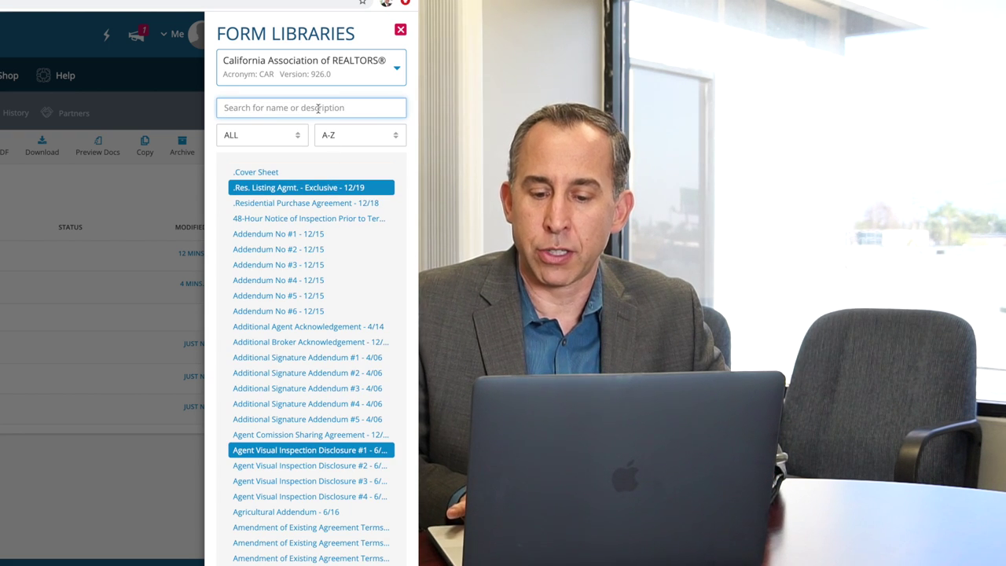
type("sbsa")
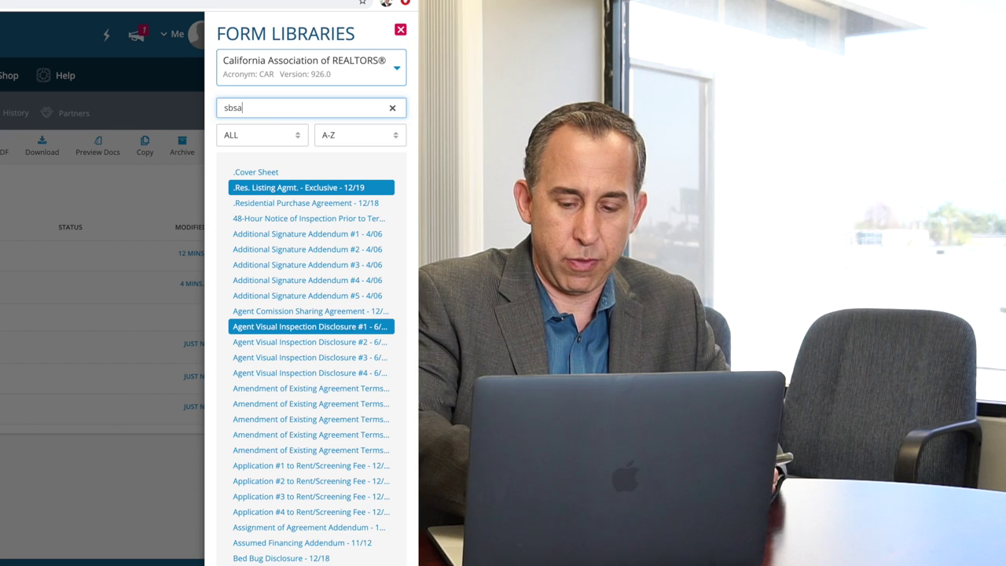
left_click(327, 178)
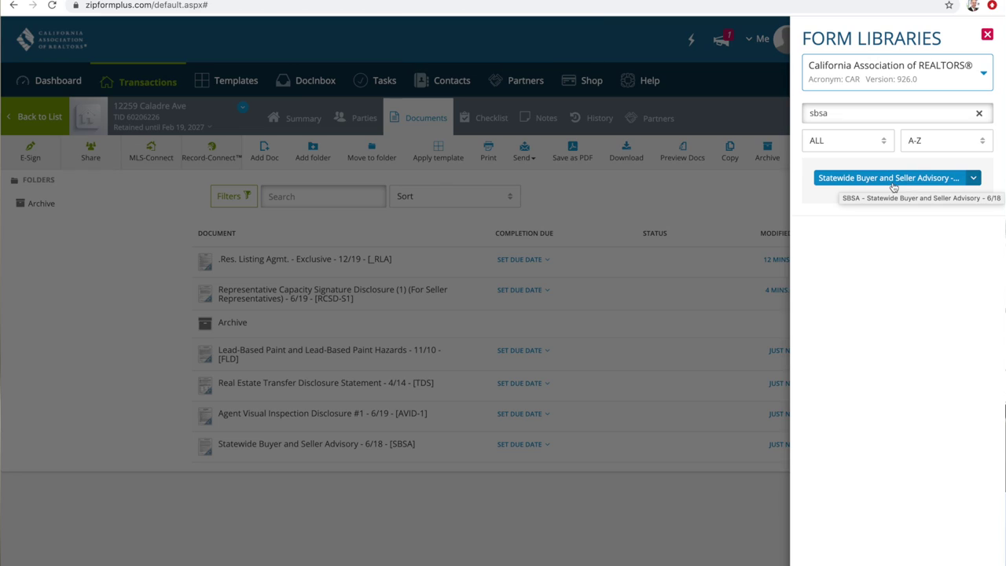
left_click(979, 114)
type("spq")
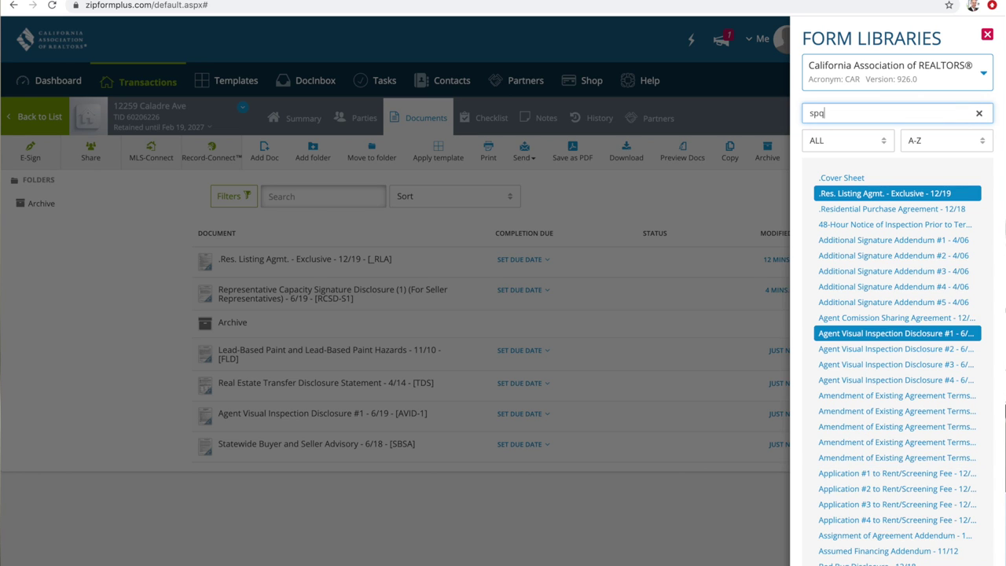
left_click(919, 178)
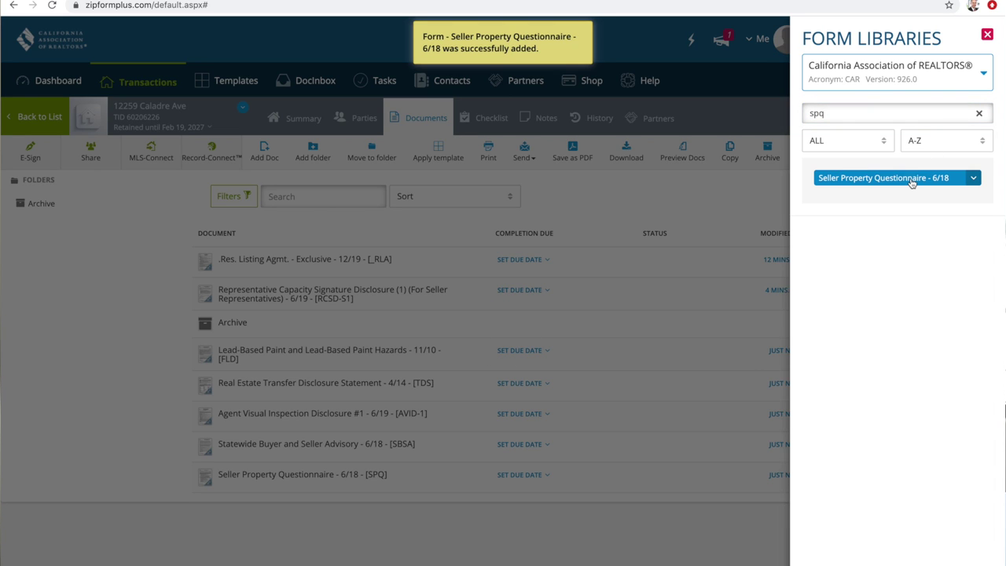
left_click(980, 115)
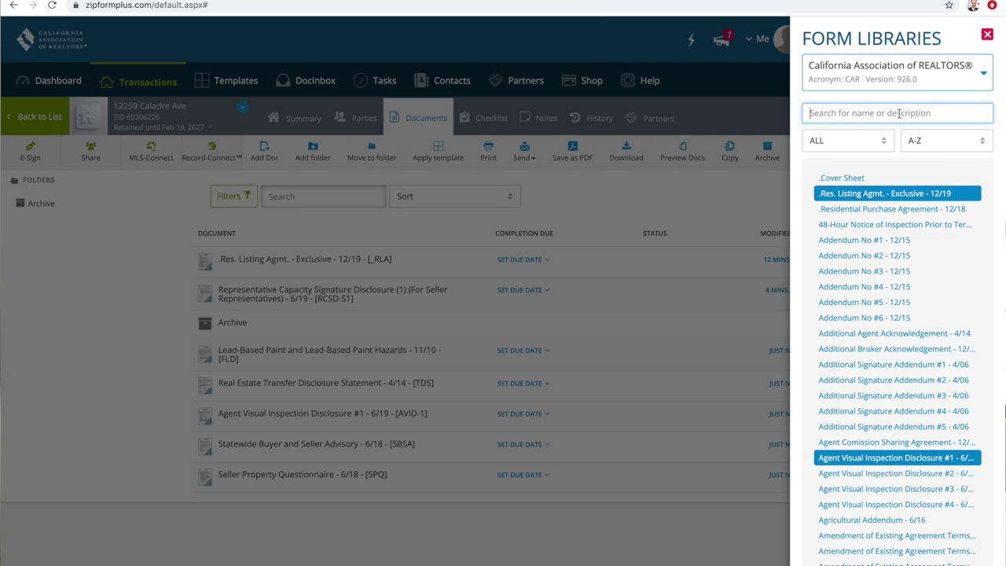
Add the Market Conditions Advisory (MCA) form, then search 'aff' for affidavit forms.
type("mca")
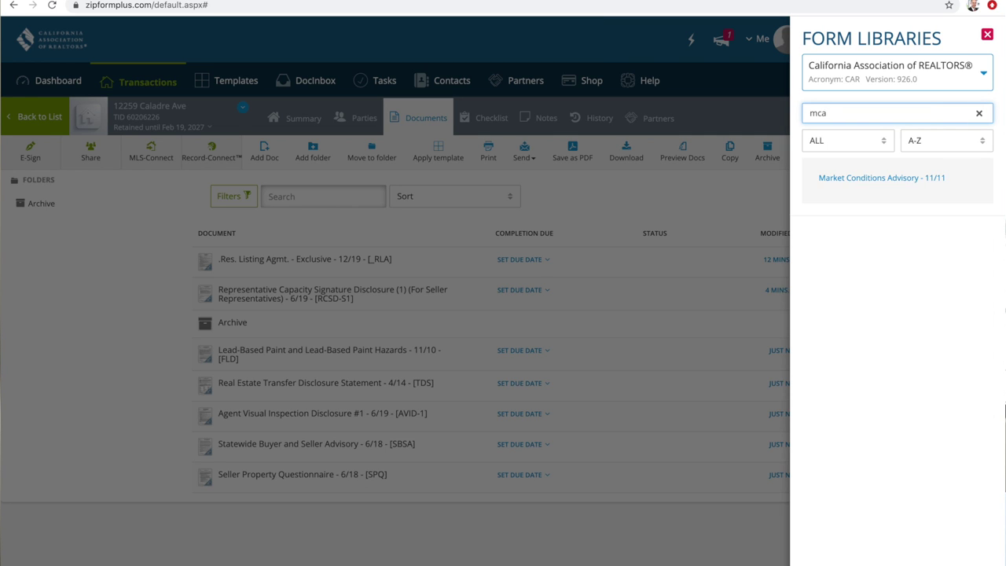
left_click(895, 180)
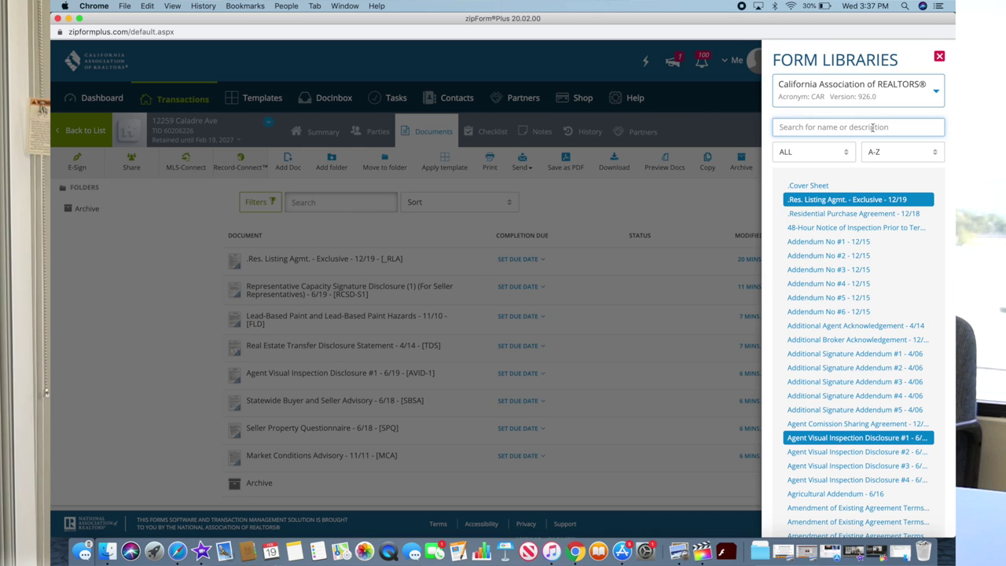
type("aff")
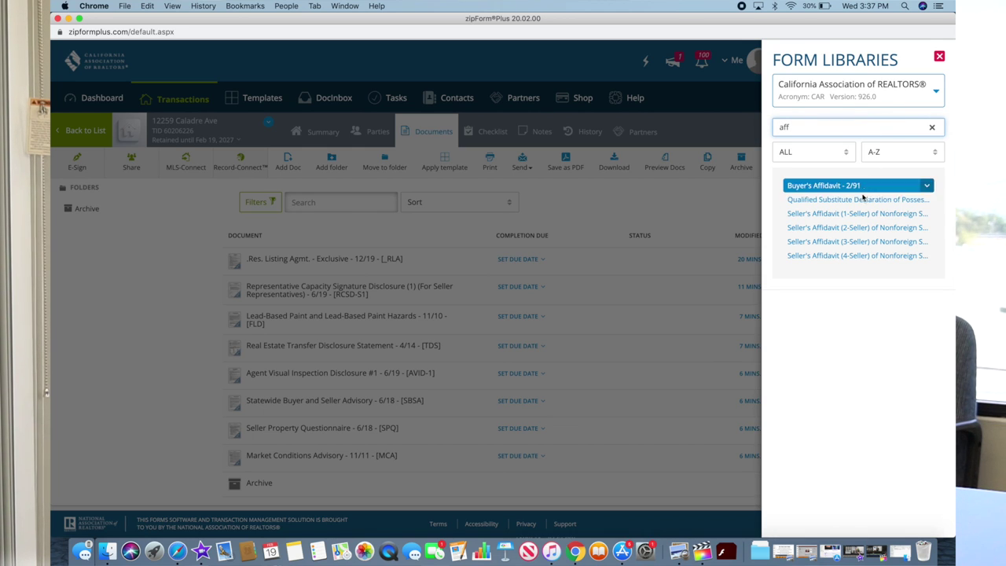
Add Seller's Affidavits AS-1S and AS-2S, close the library, and open the Lead-Based Paint form.
left_click(855, 217)
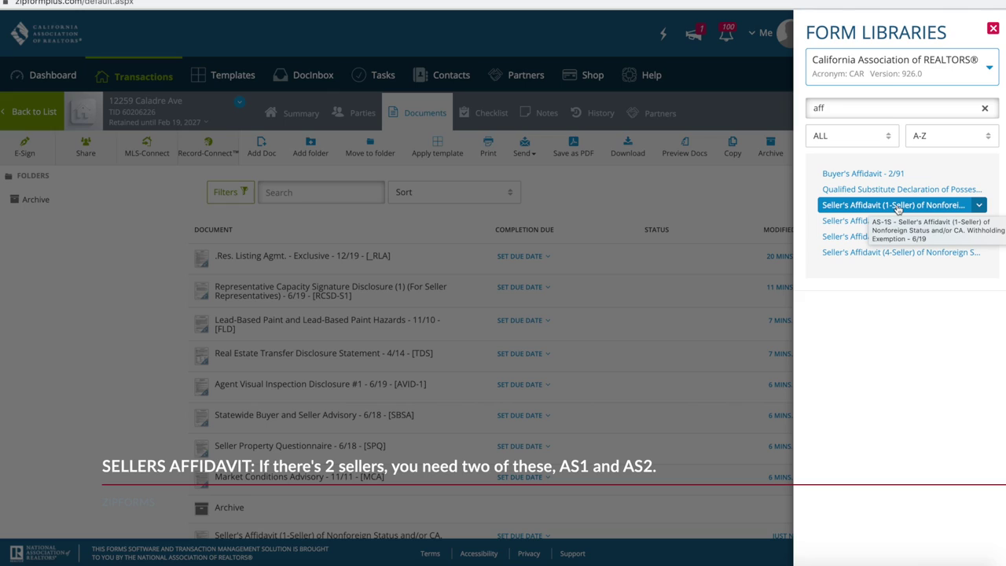
left_click(878, 223)
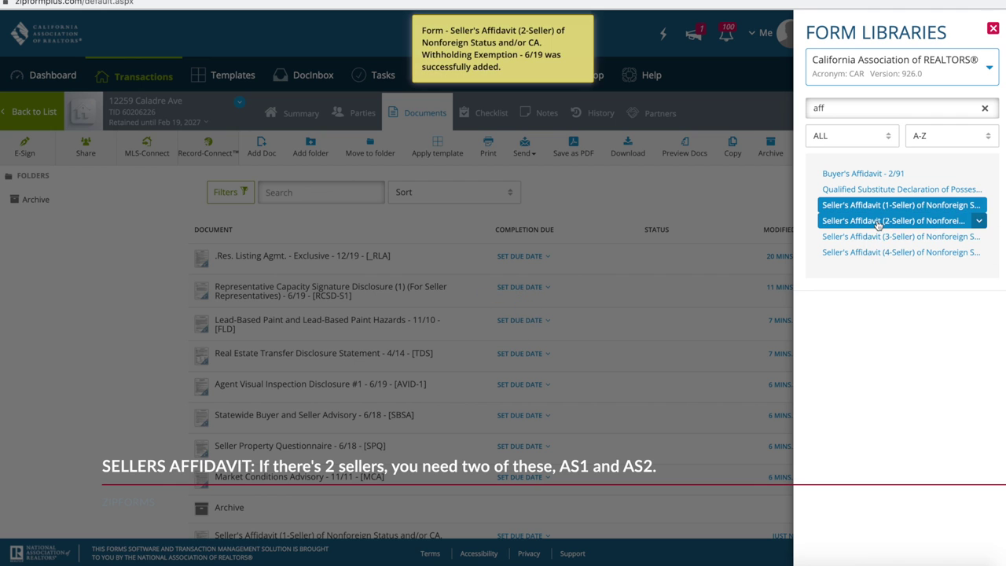
left_click(994, 30)
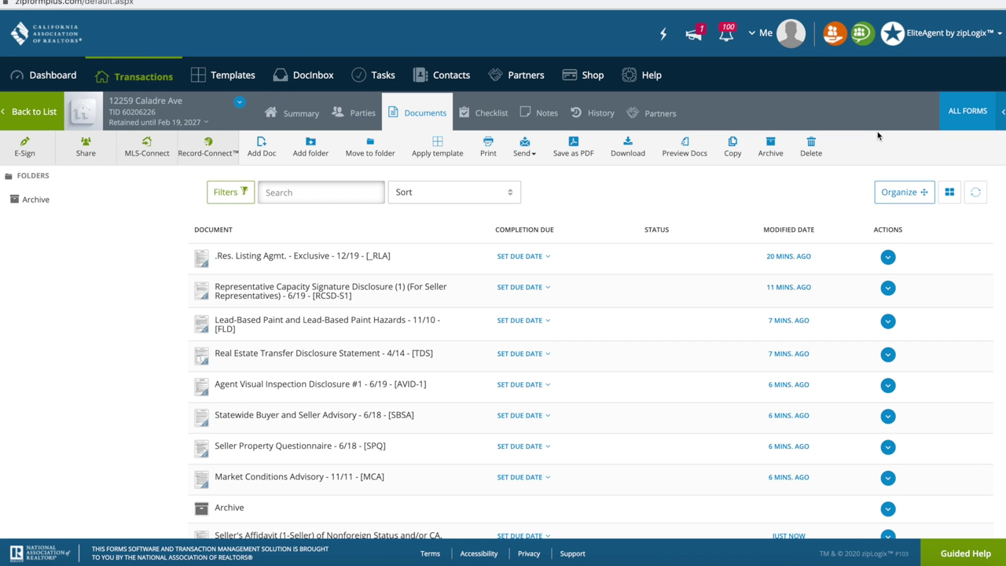
scroll(565, 378, "down", 2)
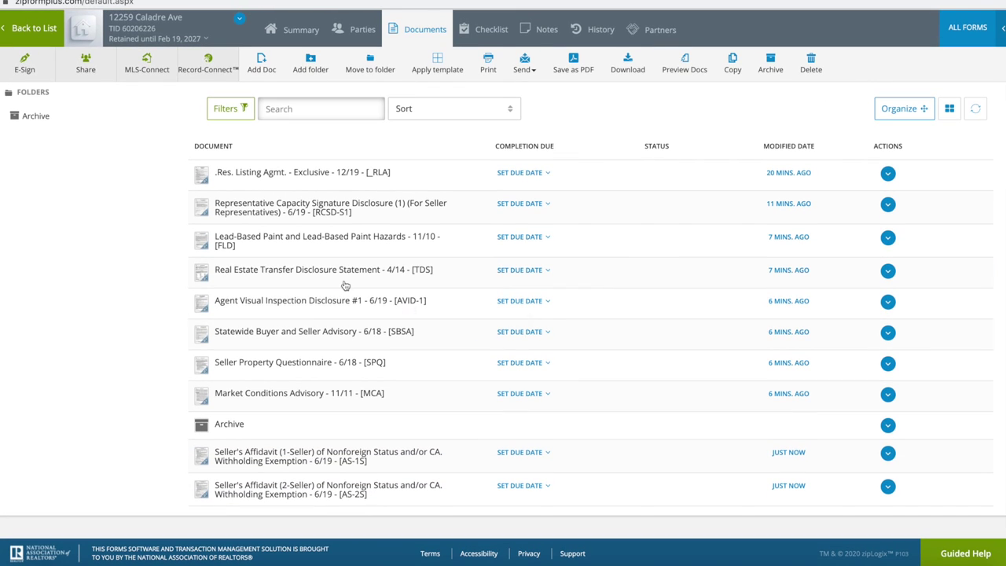
left_click(350, 245)
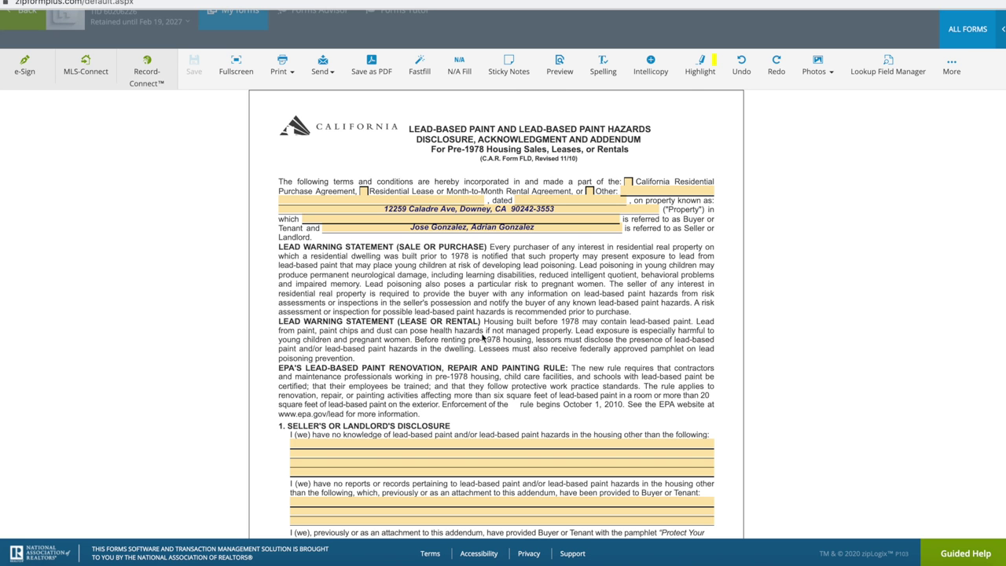
Review the Lead-Based Paint disclosure, then switch to the Seller's Affidavit (FIRPTA) via My forms.
scroll(483, 338, "down", 5)
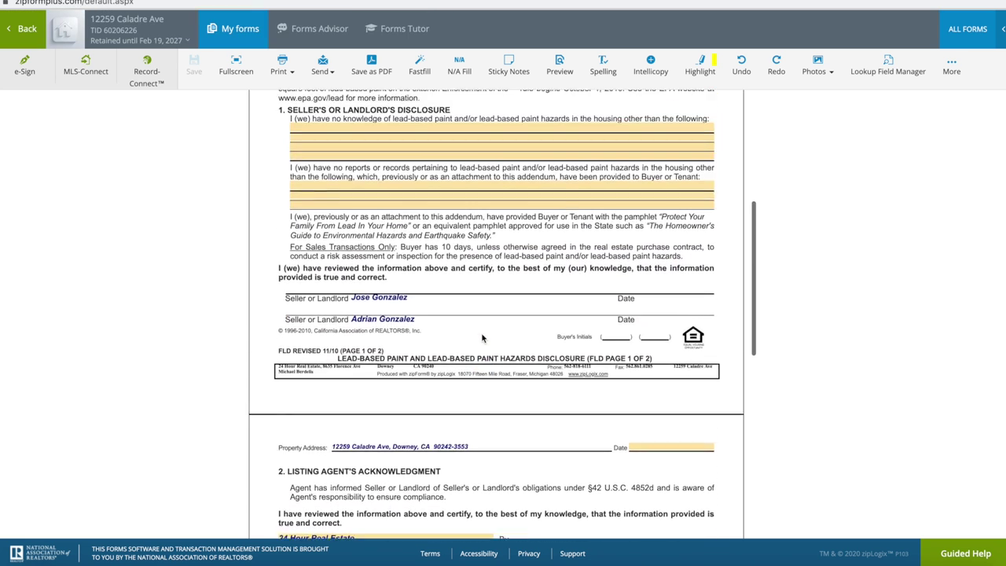
scroll(482, 338, "up", 2)
scroll(482, 336, "down", 4)
scroll(418, 337, "down", 7)
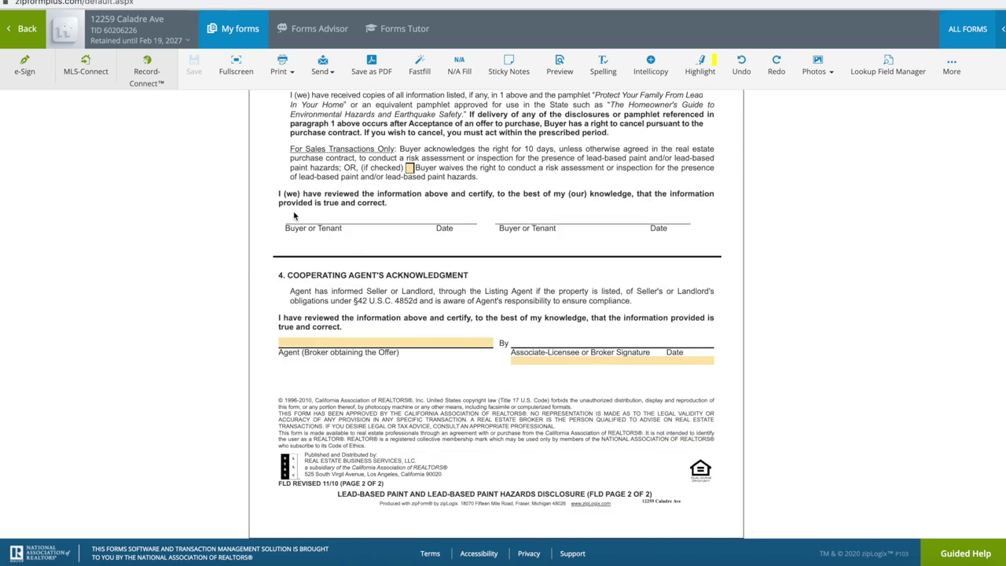
left_click(236, 34)
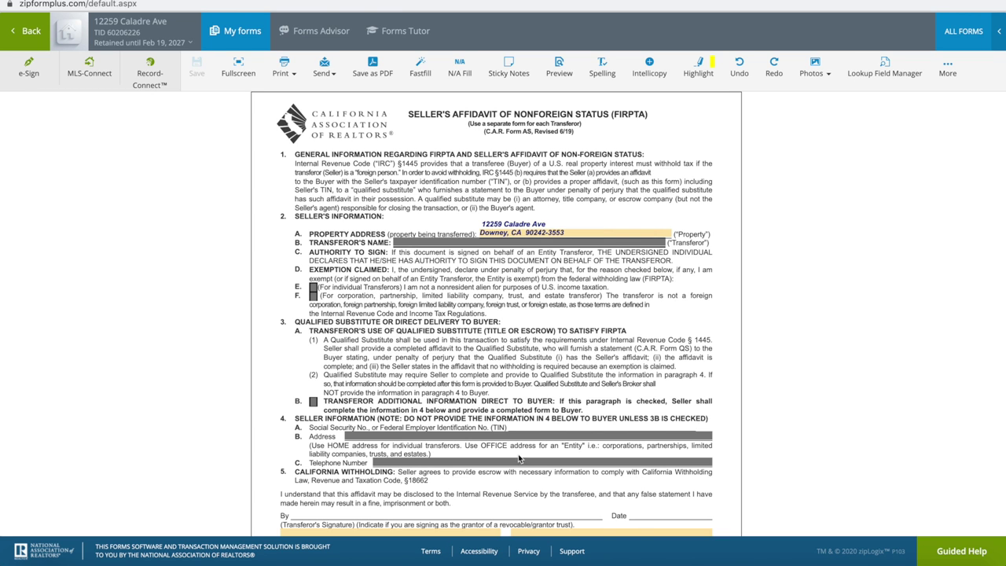
Scroll the FIRPTA affidavit and bring up the My Forms list of ten documents.
scroll(507, 446, "down", 3)
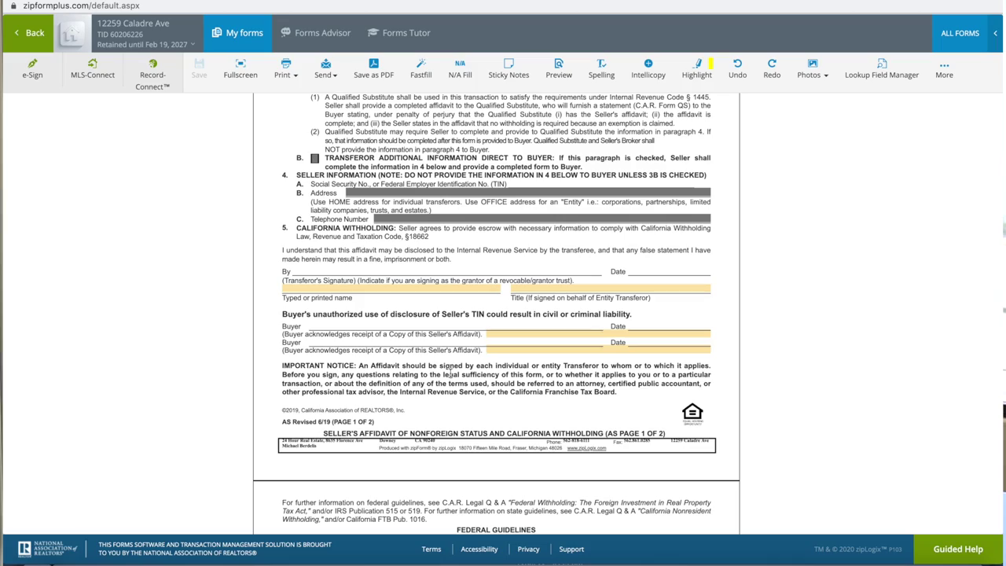
scroll(451, 373, "down", 3)
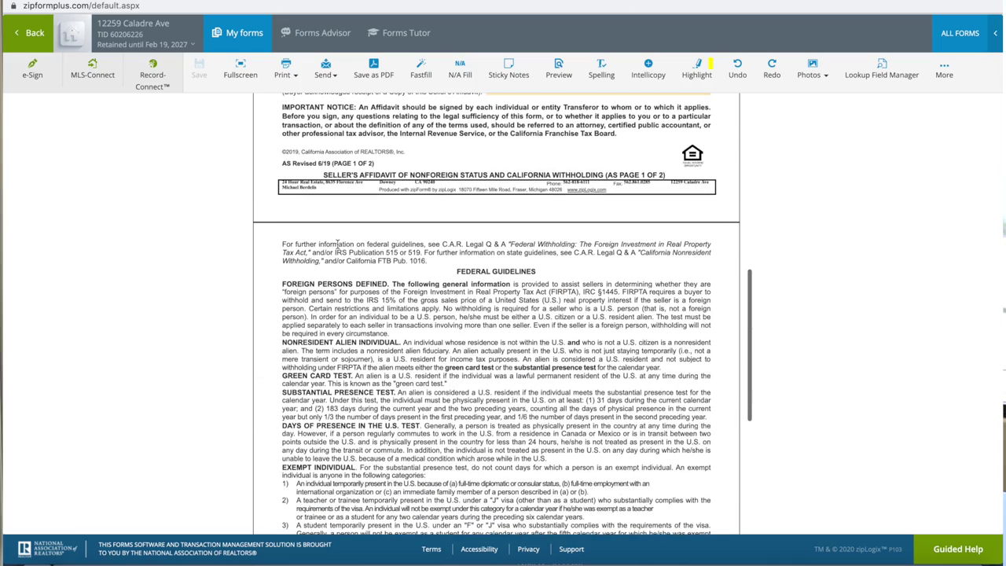
left_click(244, 36)
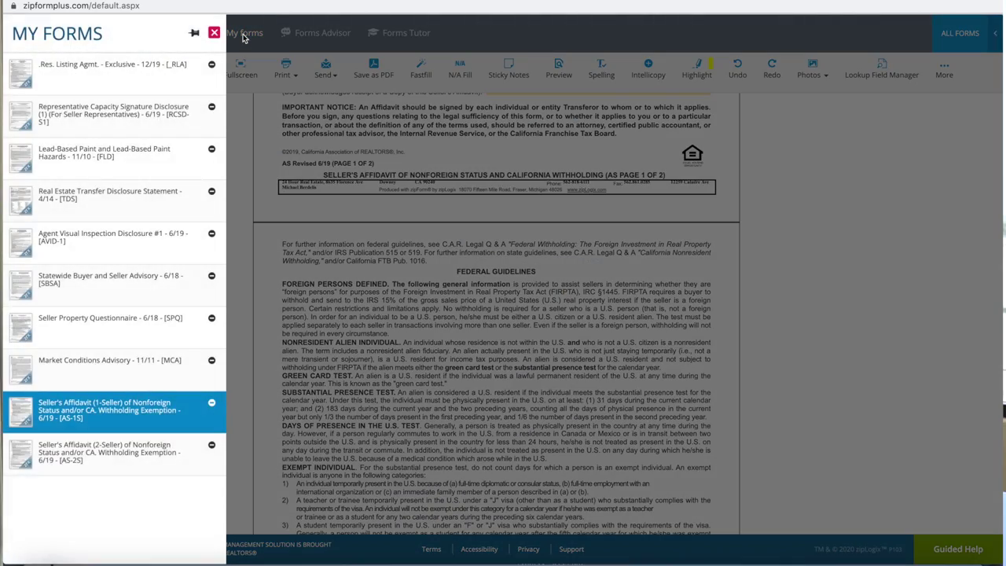